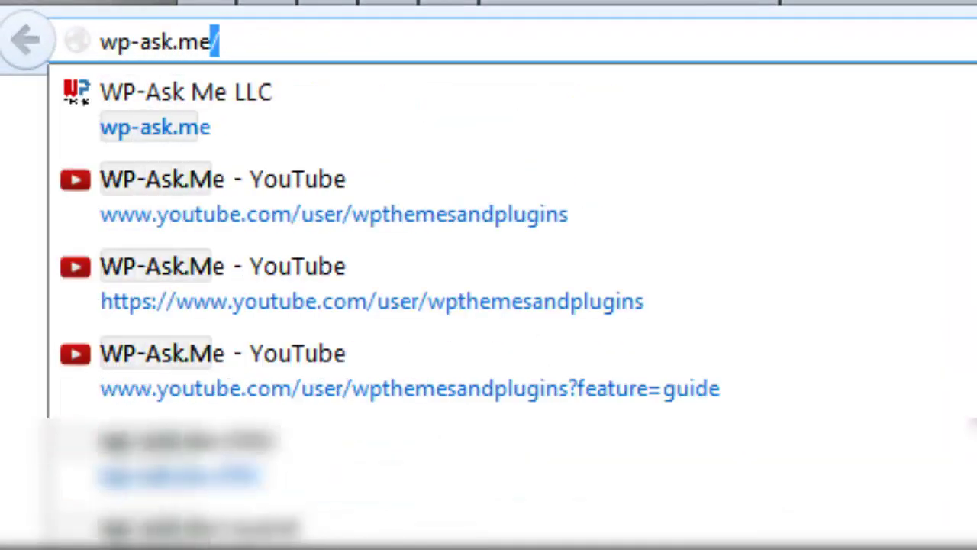
- Load wp-ask.me and go to its Direct Connect Consultation & Training page
key("Return")
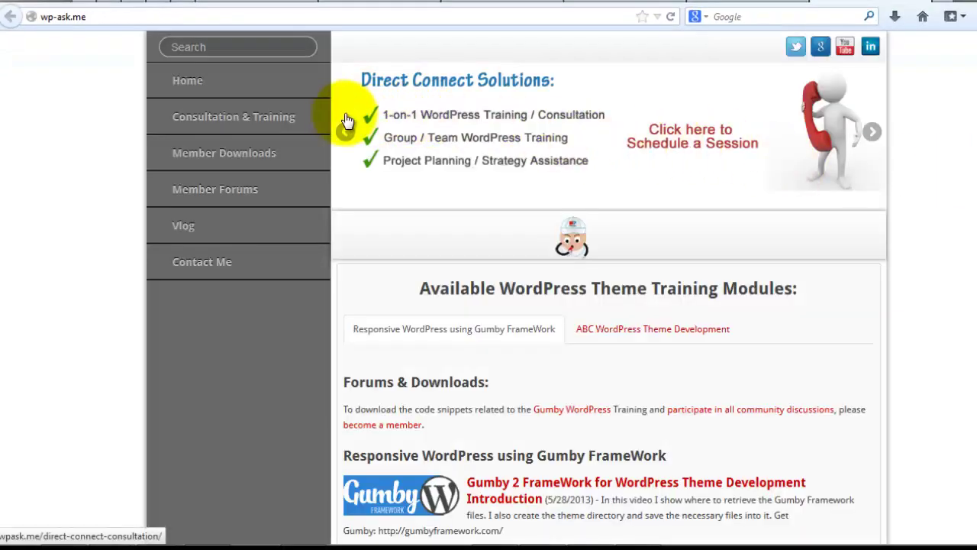
left_click(310, 116)
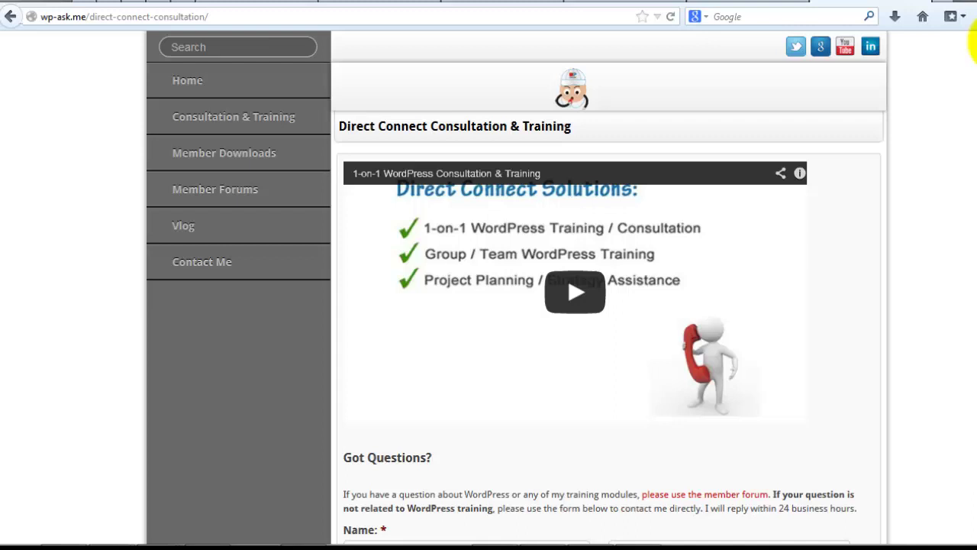
scroll(573, 305, "down", 3)
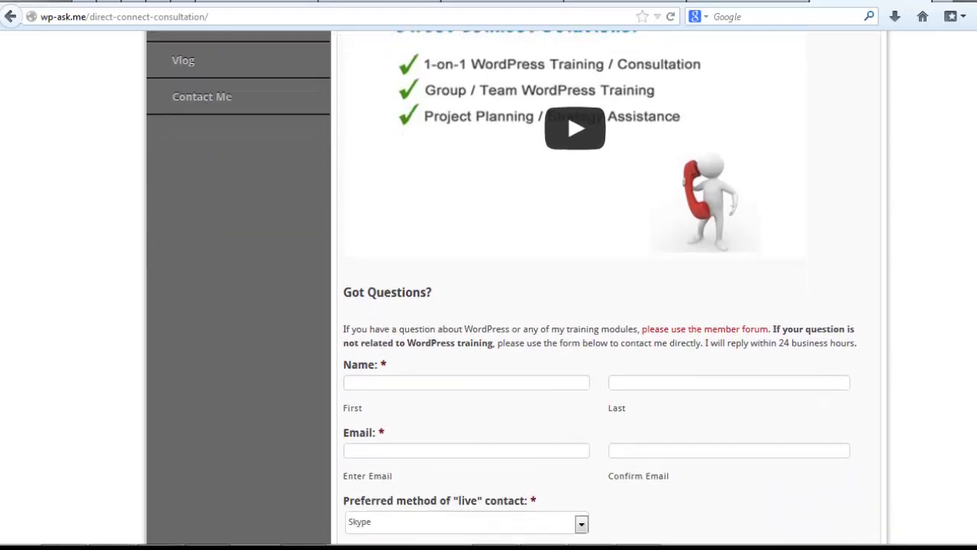